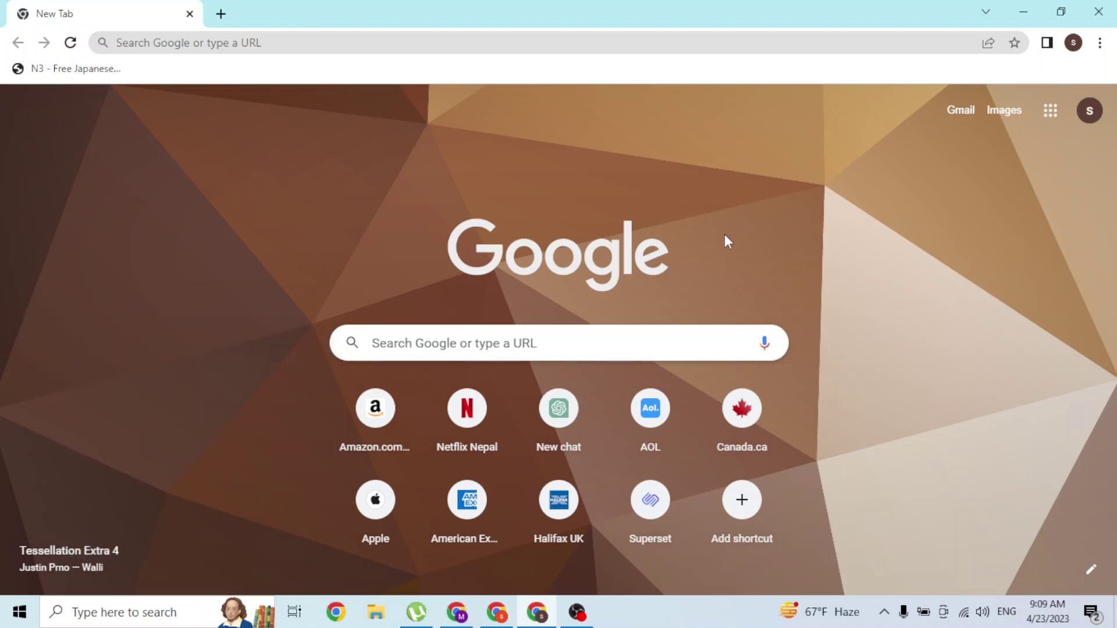
Go to doordash.com in the Chrome address bar
{"action": "left_click", "coordinate": [608, 47]}
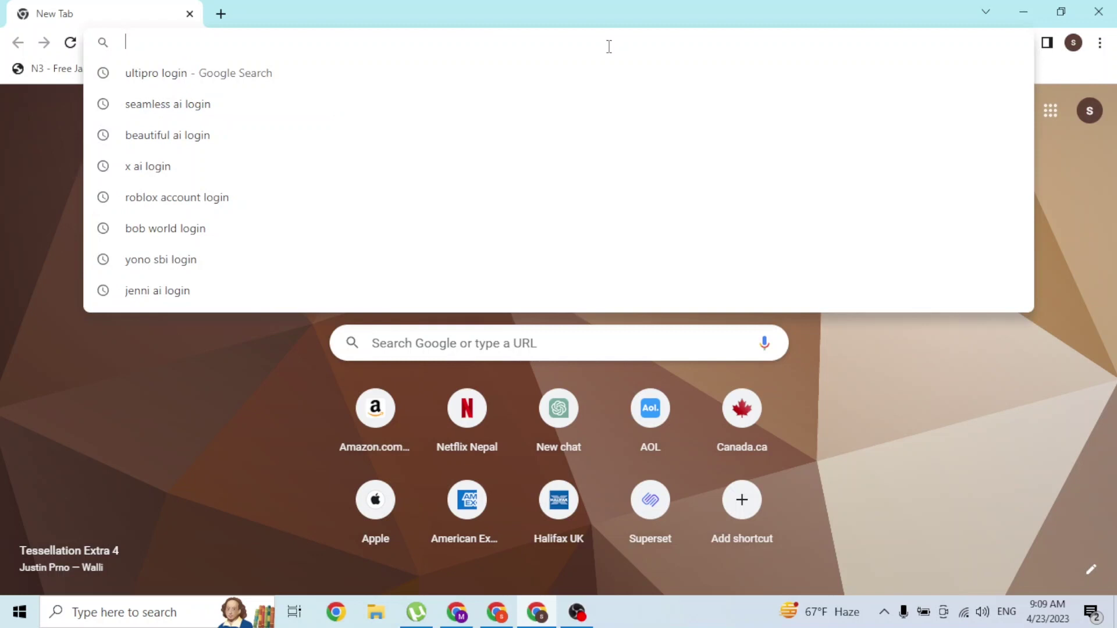
{"action": "type", "text": "door"}
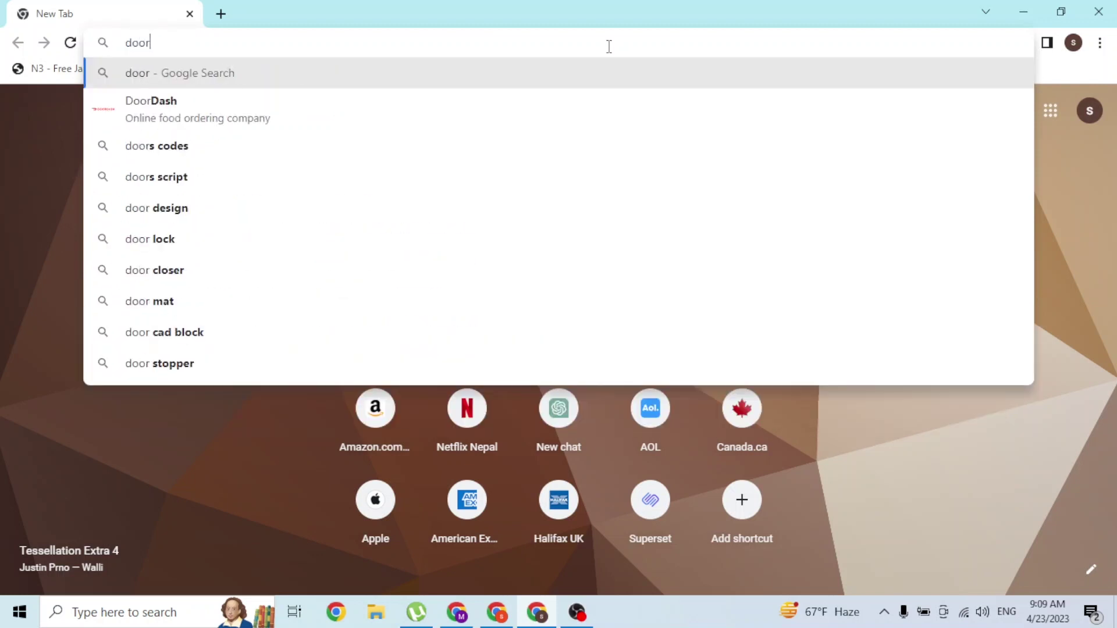
{"action": "type", "text": "dash.com"}
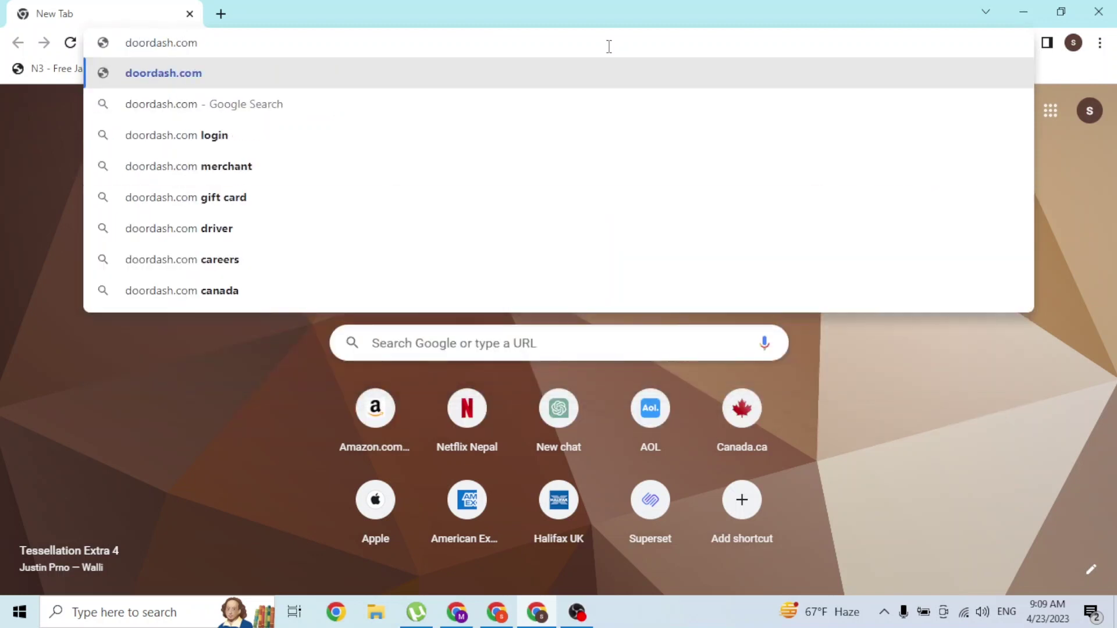
{"action": "key", "text": "Return"}
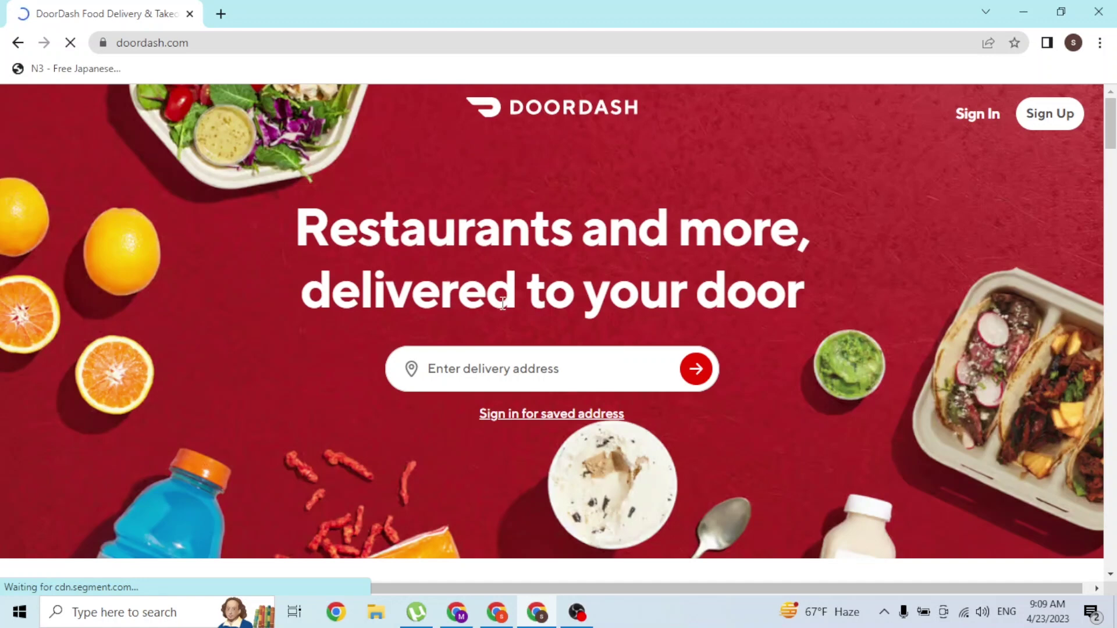
Close the stalled sign-up window, reopen Sign Up and dismiss the Google sign-in prompt
{"action": "left_click", "coordinate": [1047, 123]}
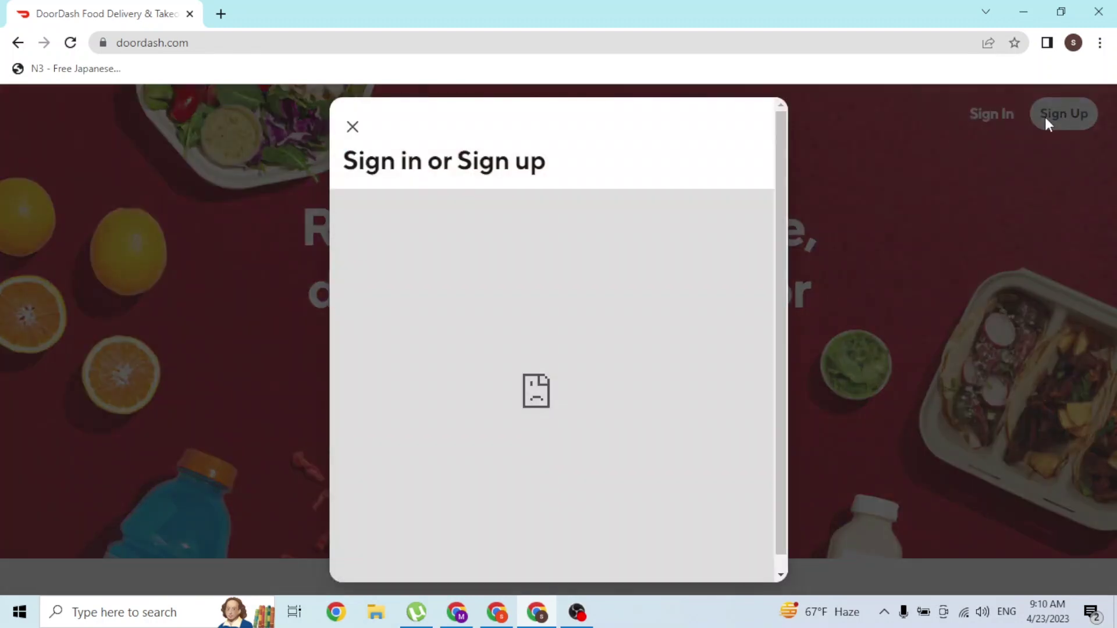
{"action": "left_click", "coordinate": [1015, 151]}
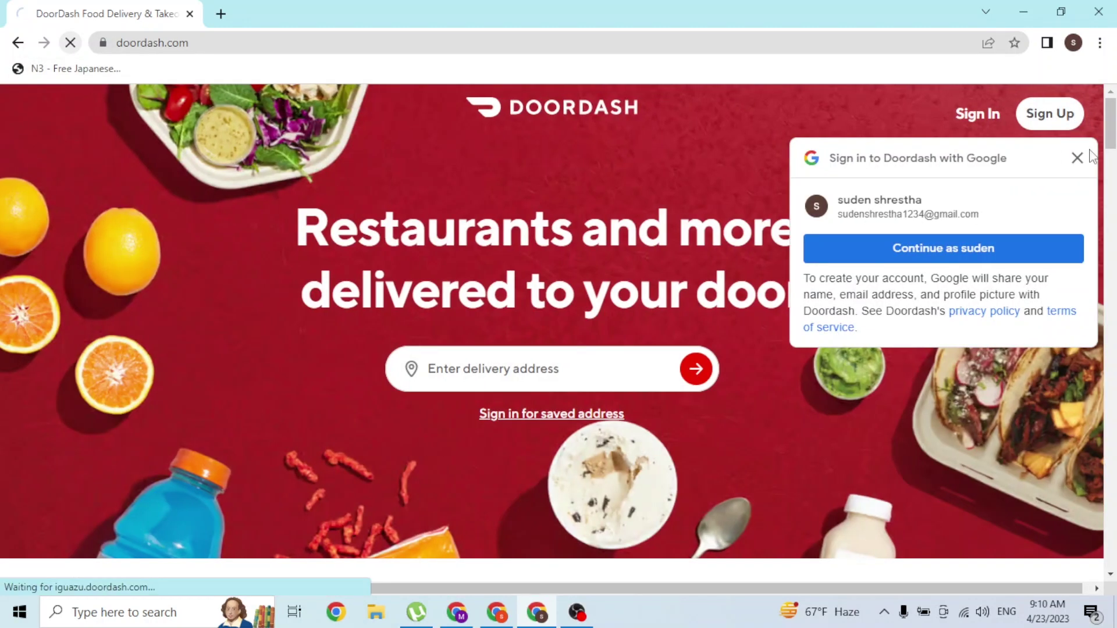
{"action": "left_click", "coordinate": [1057, 113]}
{"action": "left_click", "coordinate": [1091, 159]}
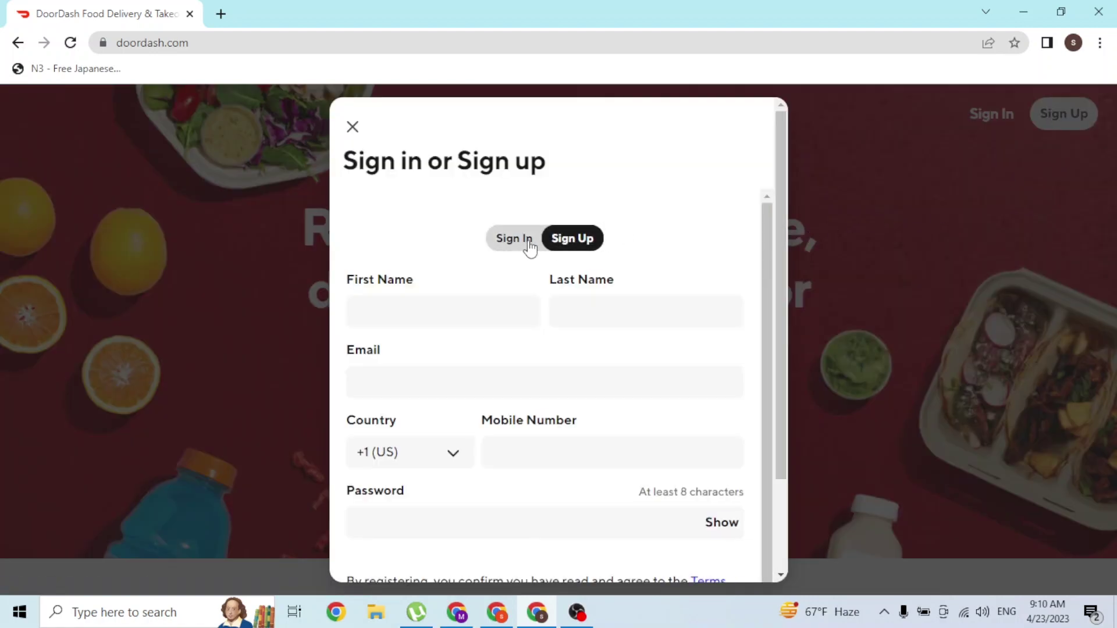
{"action": "scroll", "coordinate": [568, 242], "scroll_direction": "down", "scroll_amount": 2}
{"action": "scroll", "coordinate": [568, 245], "scroll_direction": "up", "scroll_amount": 2}
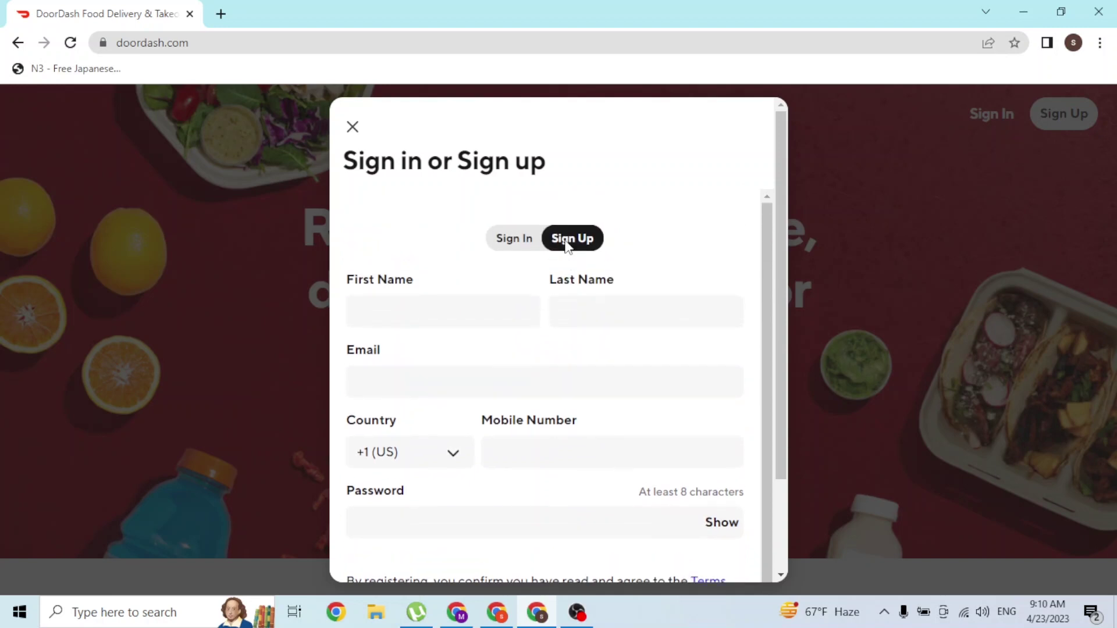
Switch the dialog to Sign In and back to Sign Up to load the empty form
{"action": "left_click", "coordinate": [531, 239]}
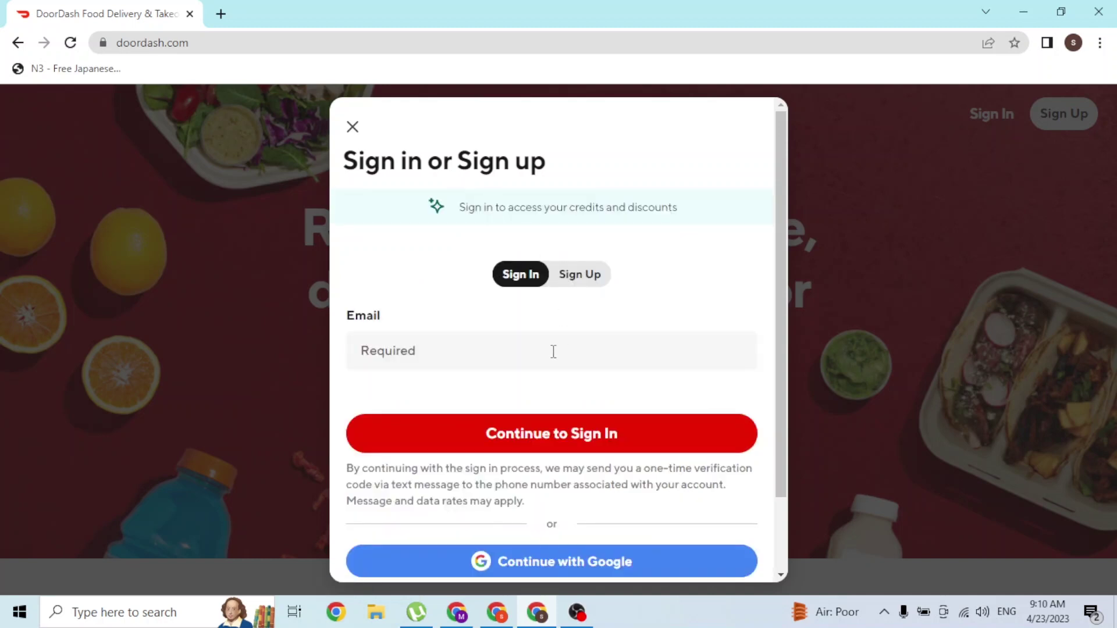
{"action": "left_click", "coordinate": [553, 351]}
{"action": "scroll", "coordinate": [552, 351], "scroll_direction": "down", "scroll_amount": 2}
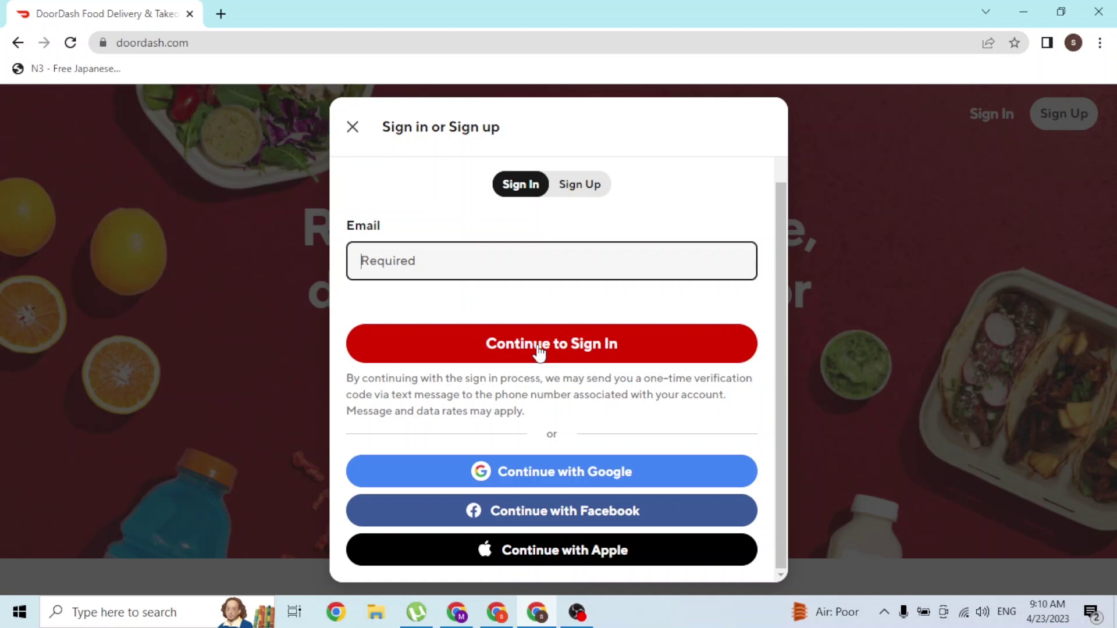
{"action": "left_click", "coordinate": [583, 198]}
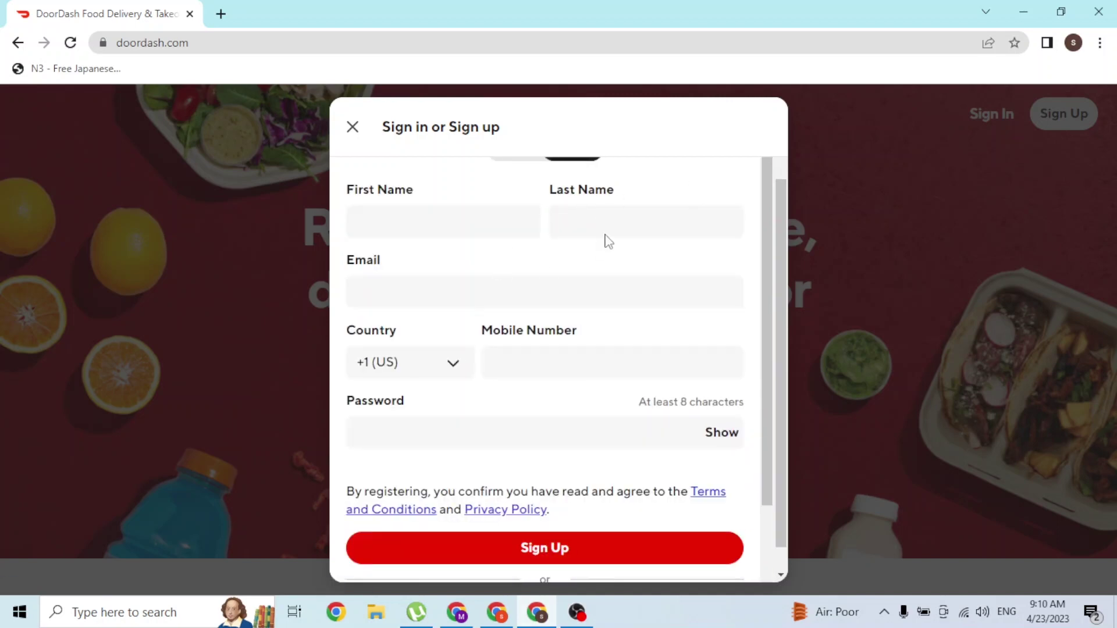
Enter the first name, last name and email address in the sign-up form
{"action": "scroll", "coordinate": [603, 239], "scroll_direction": "up", "scroll_amount": 2}
{"action": "left_click", "coordinate": [482, 303]}
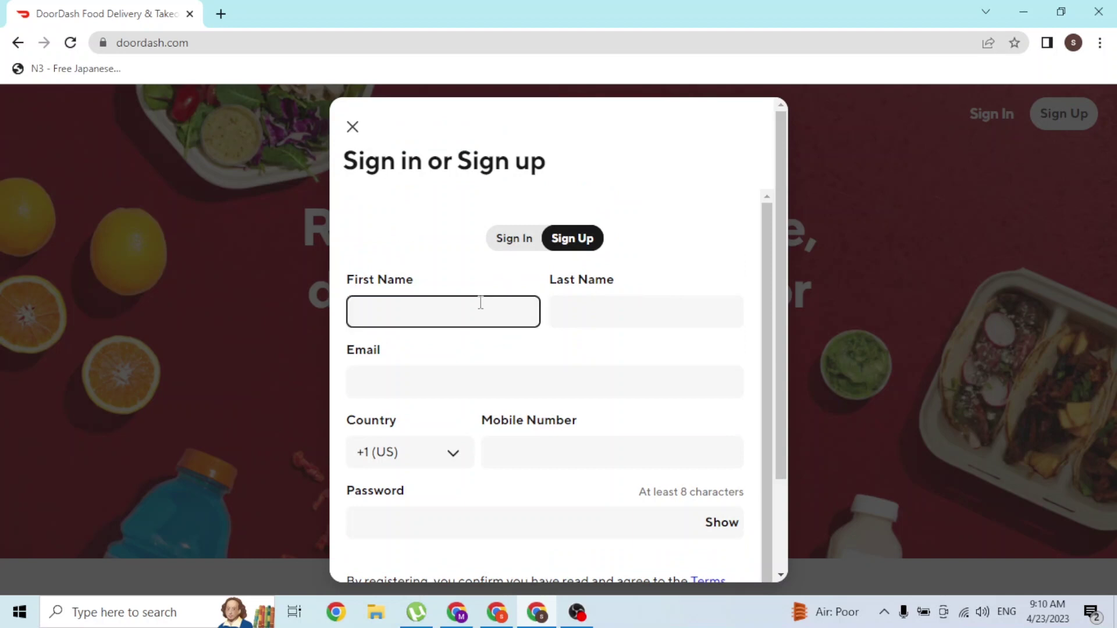
{"action": "key", "text": "Tab"}
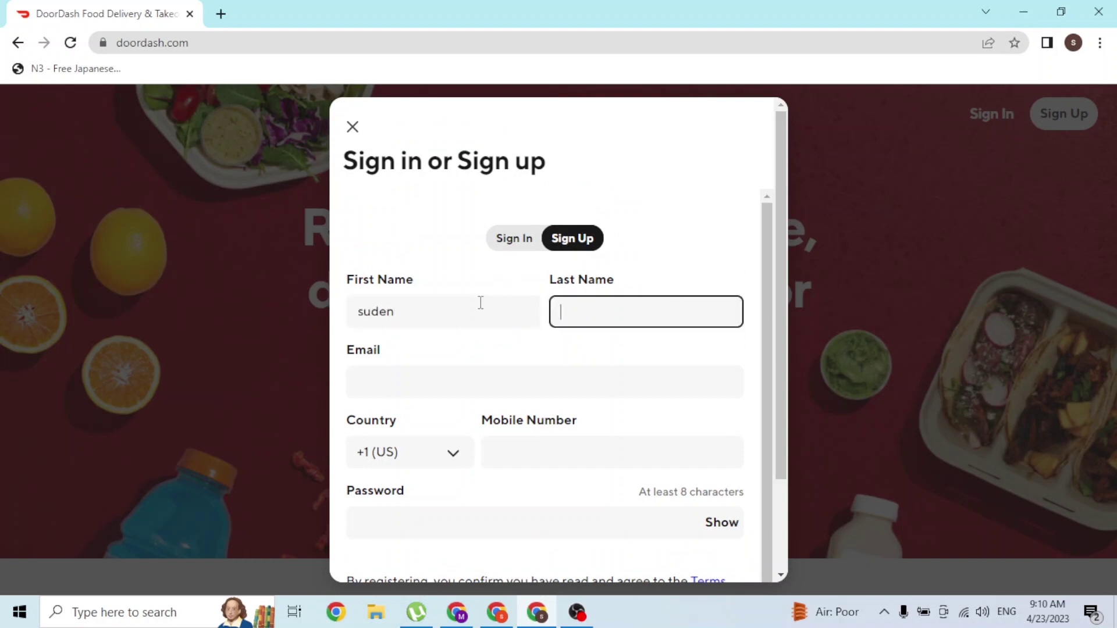
{"action": "key", "text": "Tab"}
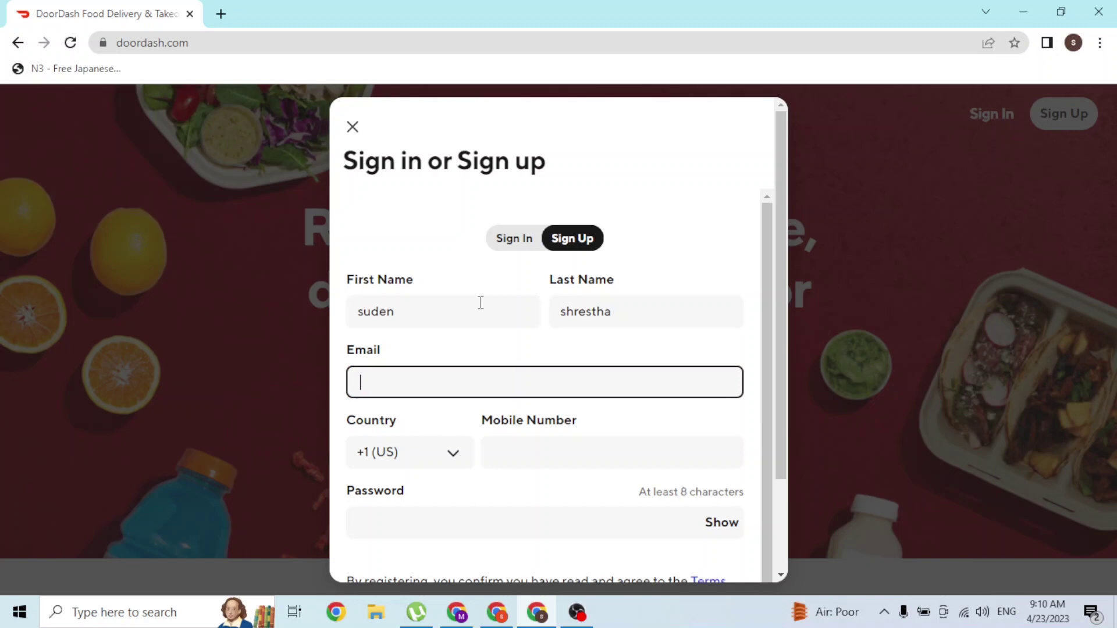
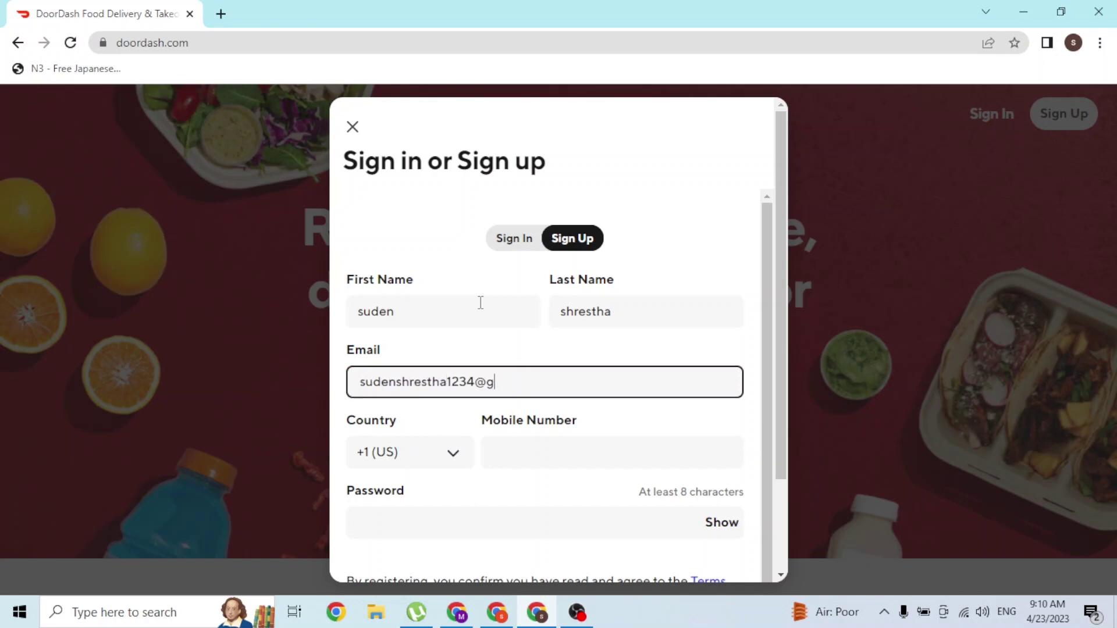
Enter the US mobile number and a password
{"action": "key", "text": "Tab"}
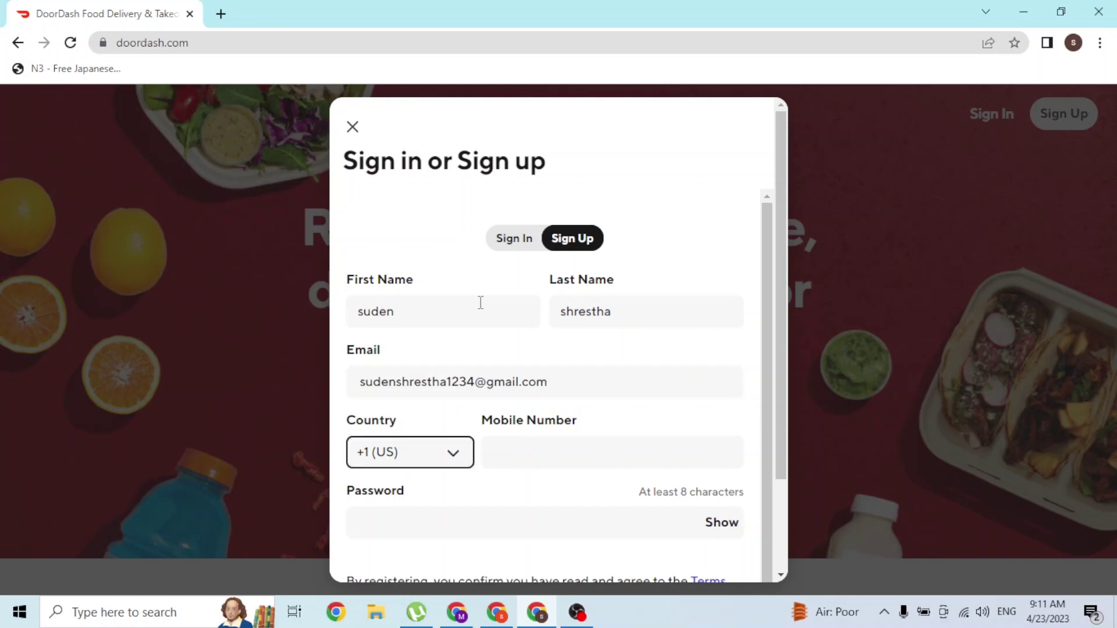
{"action": "left_click", "coordinate": [519, 456]}
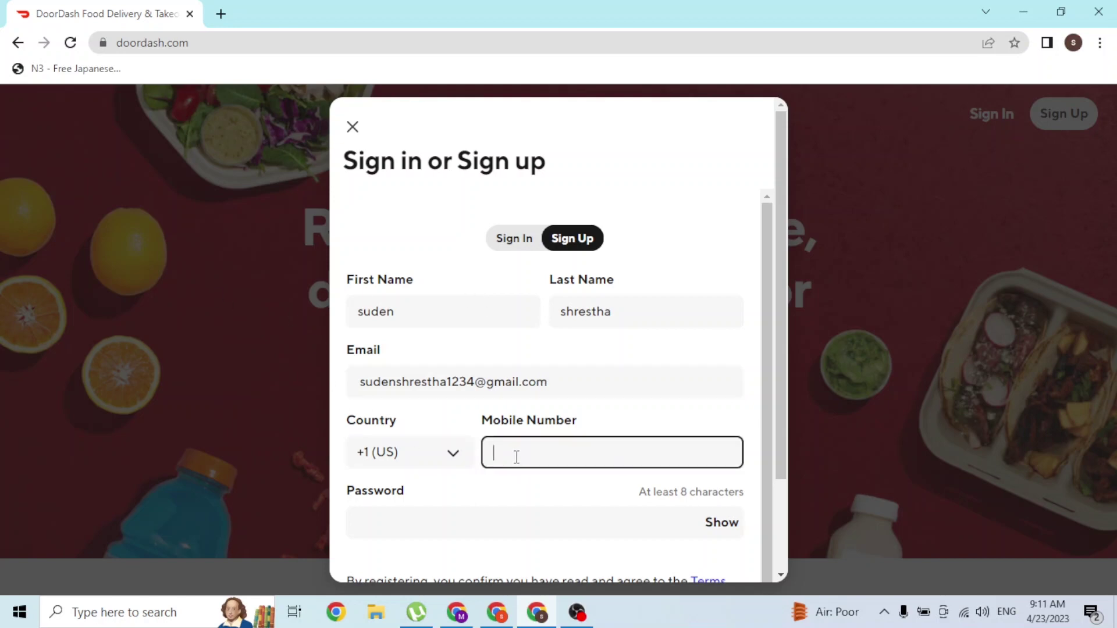
{"action": "scroll", "coordinate": [372, 349], "scroll_direction": "down", "scroll_amount": 2}
{"action": "left_click", "coordinate": [398, 403]}
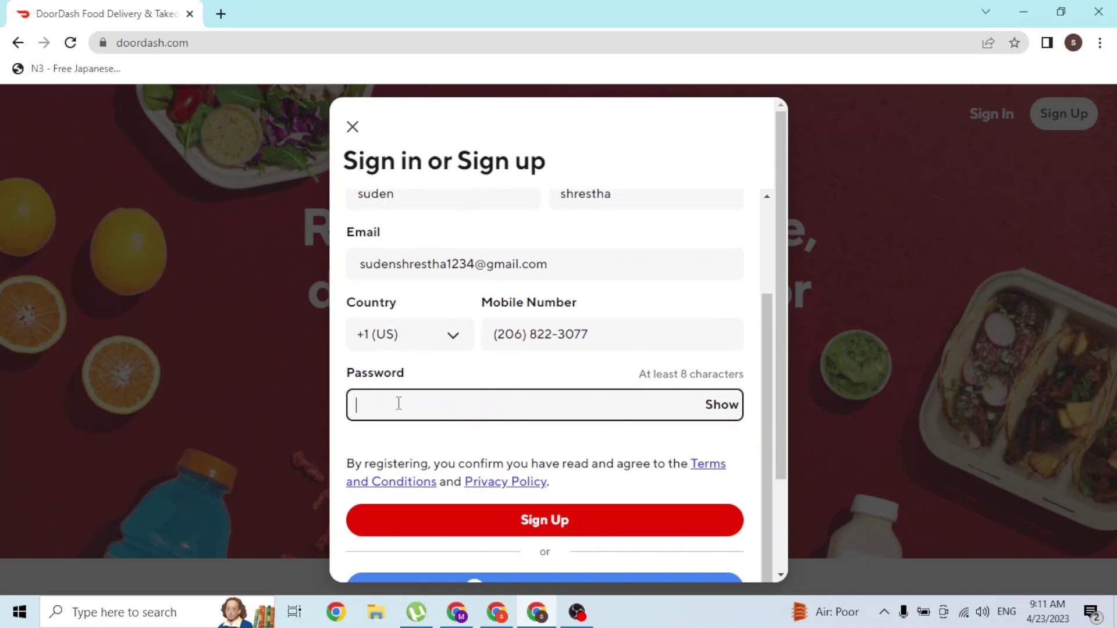
{"action": "type", "text": "••••••••"}
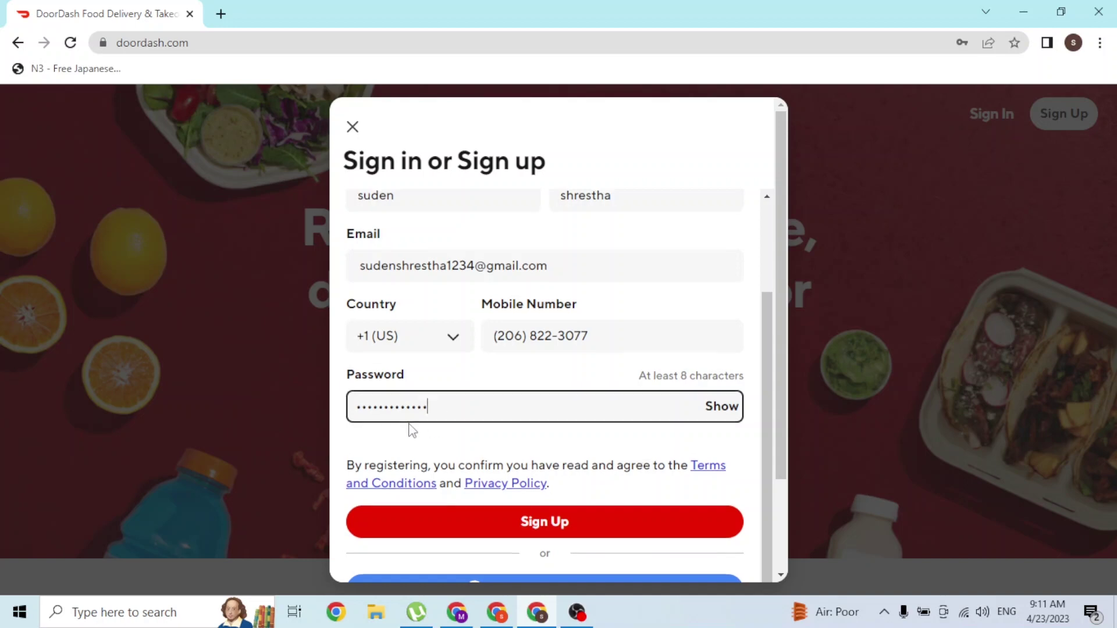
Review each filled field, from first name down to password
{"action": "scroll", "coordinate": [409, 429], "scroll_direction": "up", "scroll_amount": 2}
{"action": "left_click", "coordinate": [496, 312]}
{"action": "left_click", "coordinate": [605, 306]}
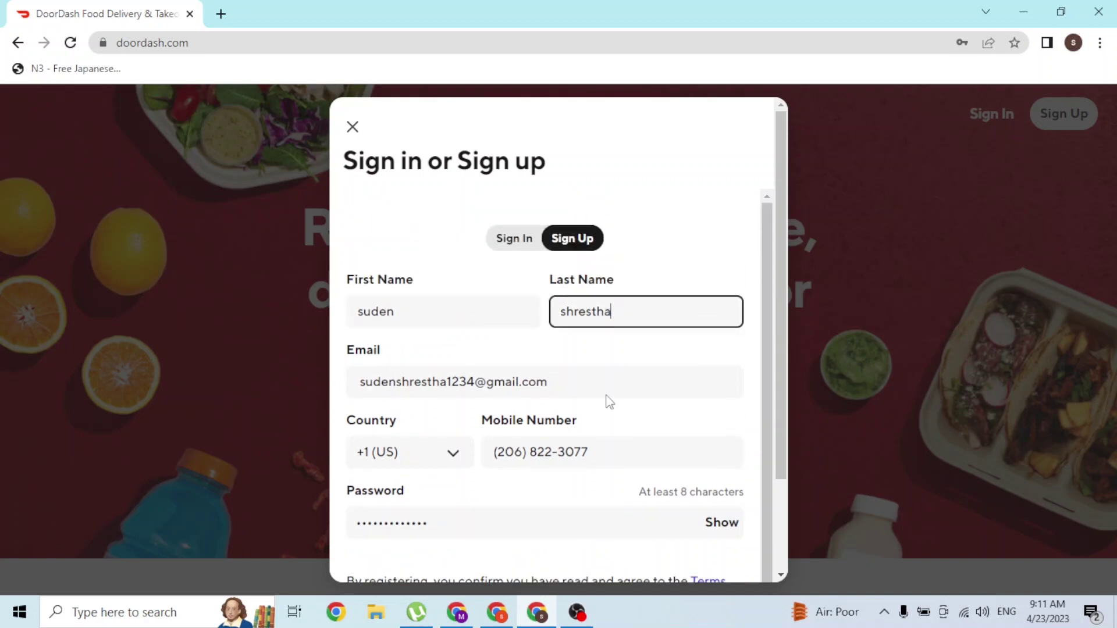
{"action": "left_click", "coordinate": [594, 385]}
{"action": "left_click", "coordinate": [602, 459]}
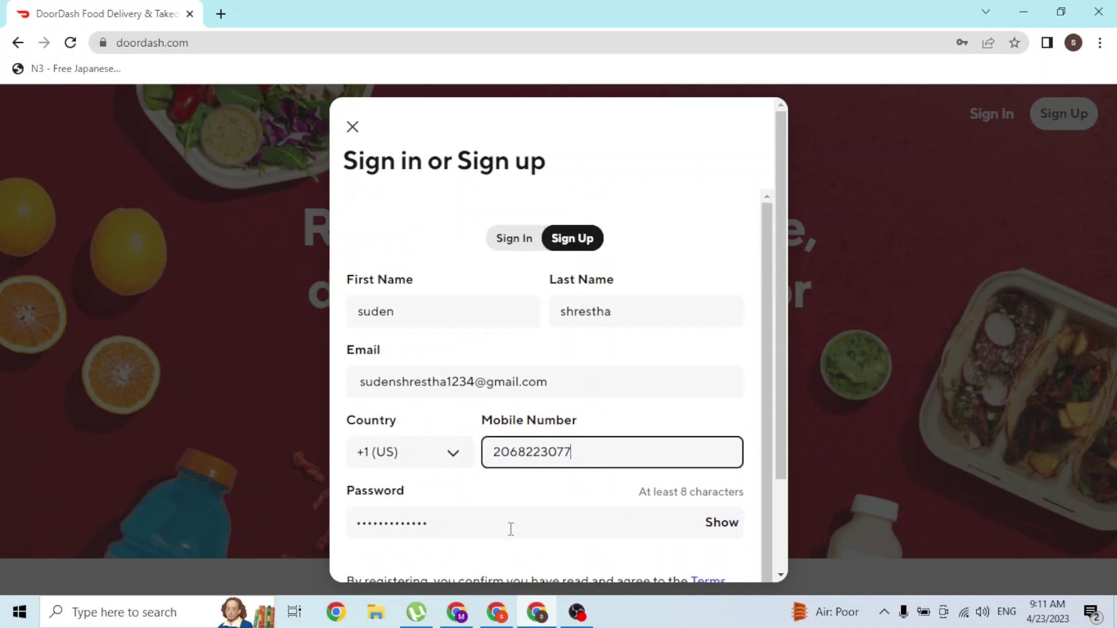
{"action": "left_click", "coordinate": [509, 529]}
{"action": "scroll", "coordinate": [505, 531], "scroll_direction": "down", "scroll_amount": 2}
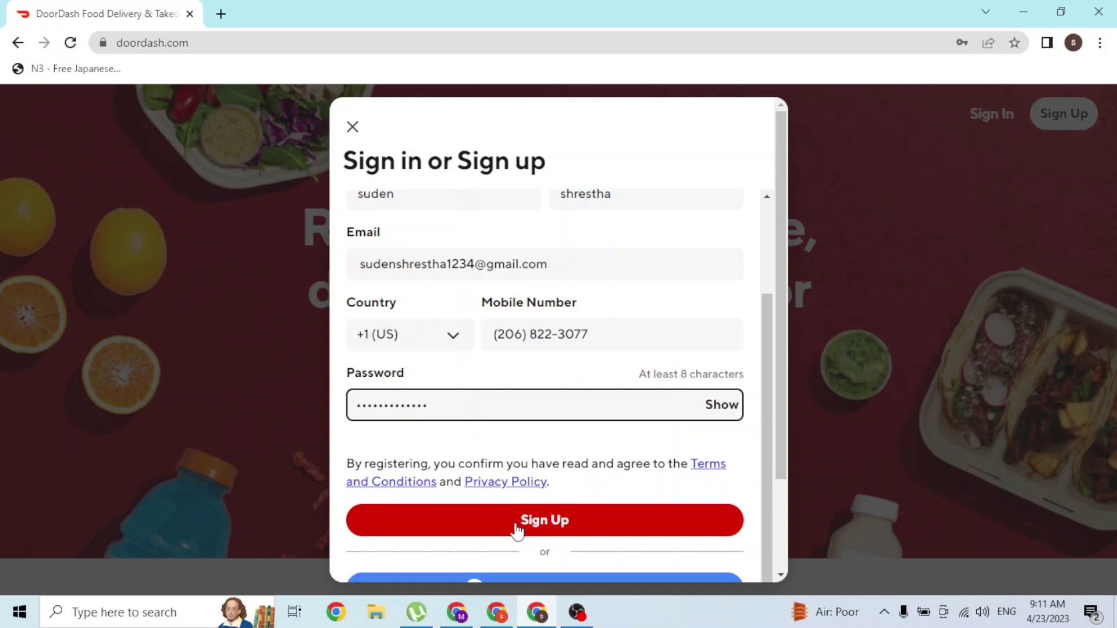
{"action": "left_click", "coordinate": [553, 267]}
{"action": "left_click_drag", "start_coordinate": [553, 267], "coordinate": [301, 259]}
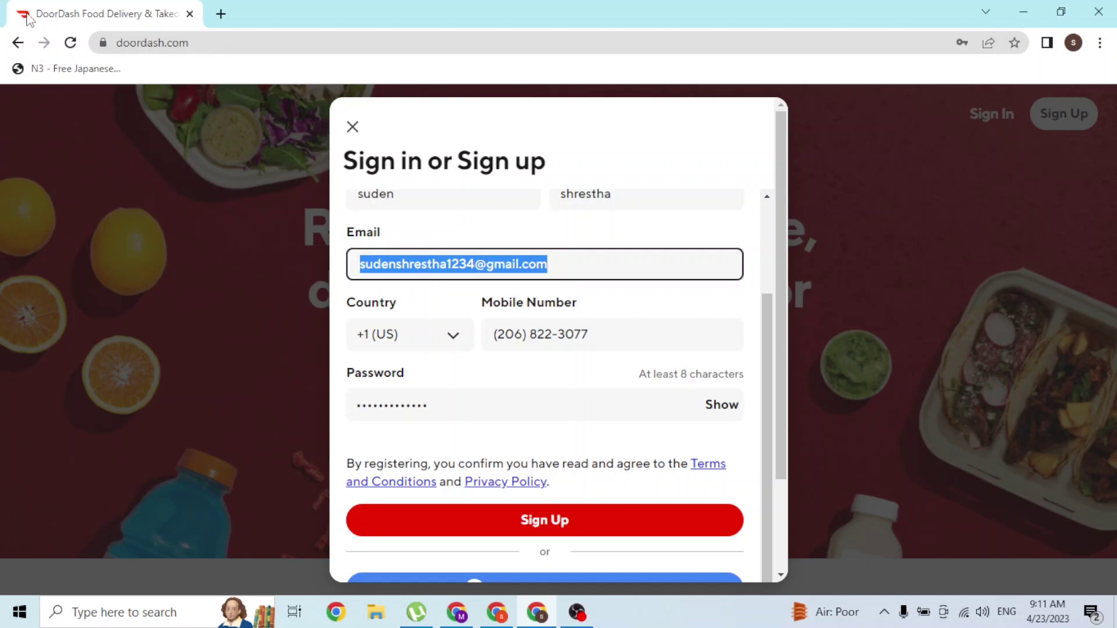
{"action": "left_click", "coordinate": [486, 261]}
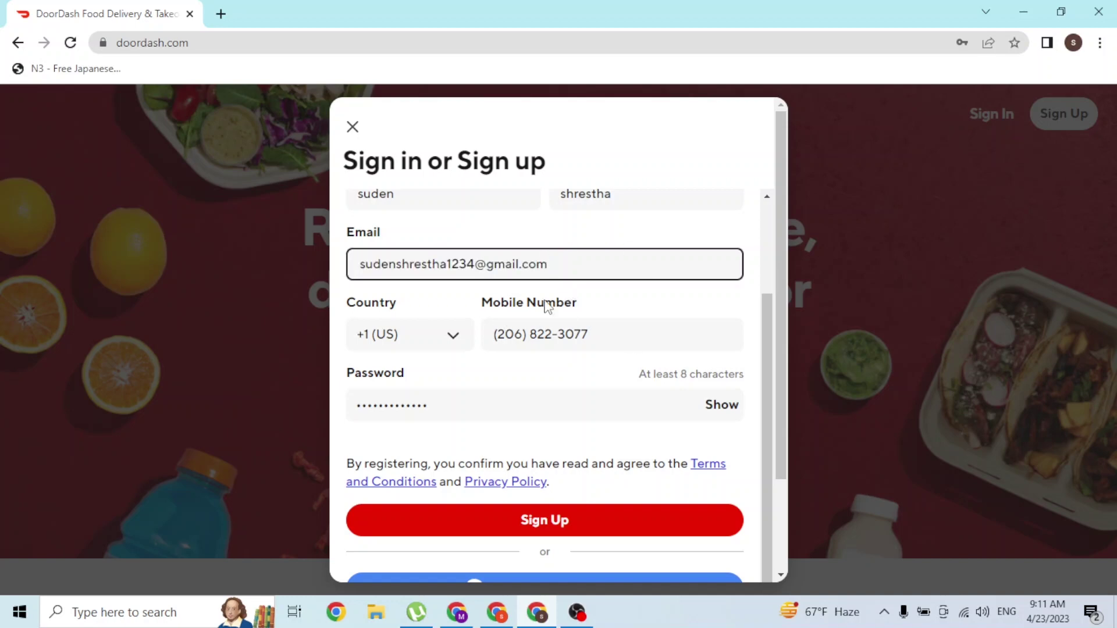
{"action": "scroll", "coordinate": [546, 304], "scroll_direction": "up", "scroll_amount": 2}
{"action": "scroll", "coordinate": [540, 299], "scroll_direction": "down", "scroll_amount": 2}
{"action": "scroll", "coordinate": [540, 300], "scroll_direction": "down", "scroll_amount": 2}
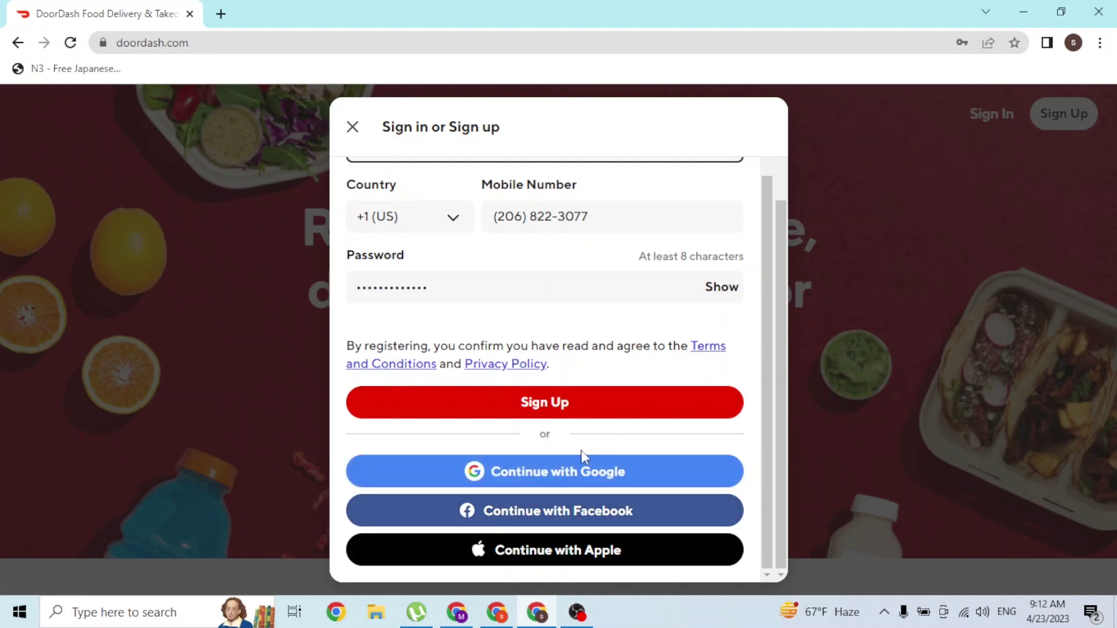
{"action": "scroll", "coordinate": [576, 465], "scroll_direction": "up", "scroll_amount": 3}
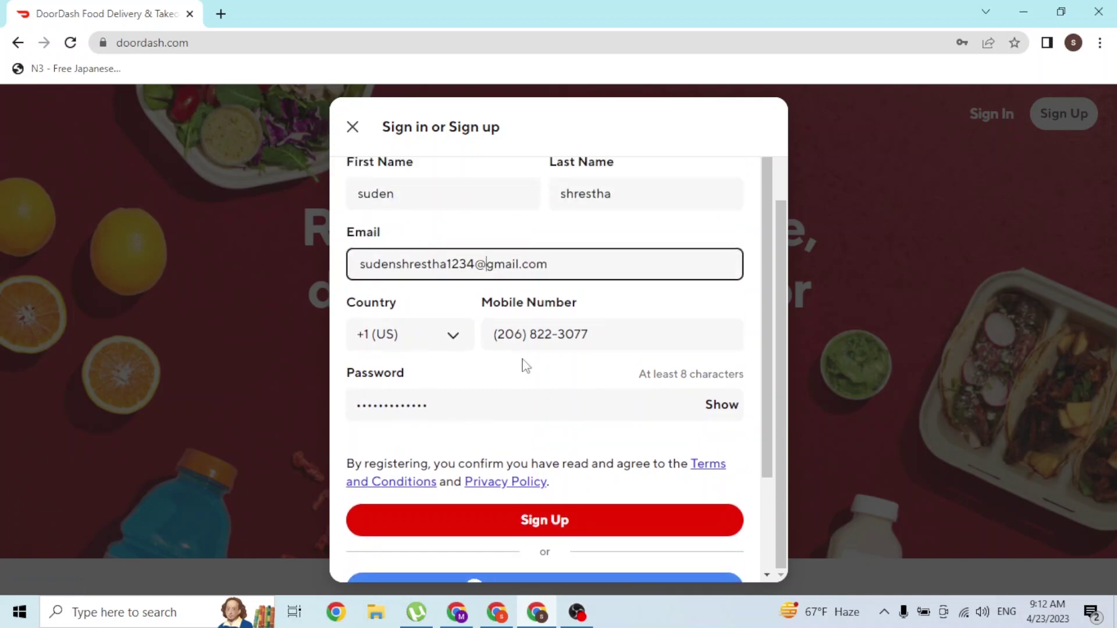
{"action": "scroll", "coordinate": [553, 524], "scroll_direction": "up", "scroll_amount": 3}
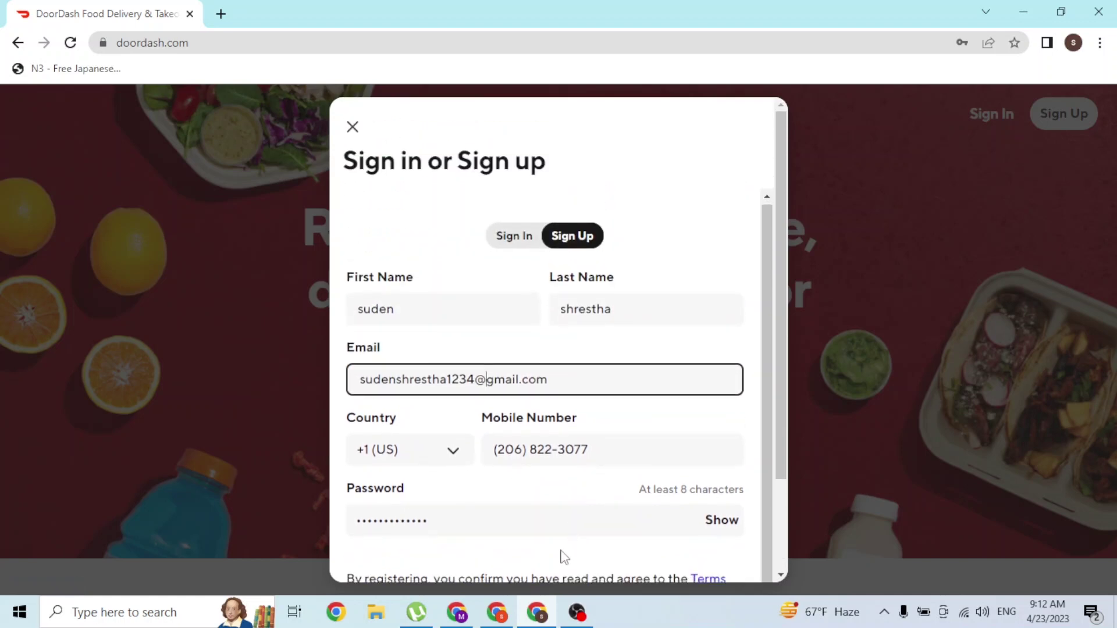
{"action": "scroll", "coordinate": [564, 557], "scroll_direction": "down", "scroll_amount": 3}
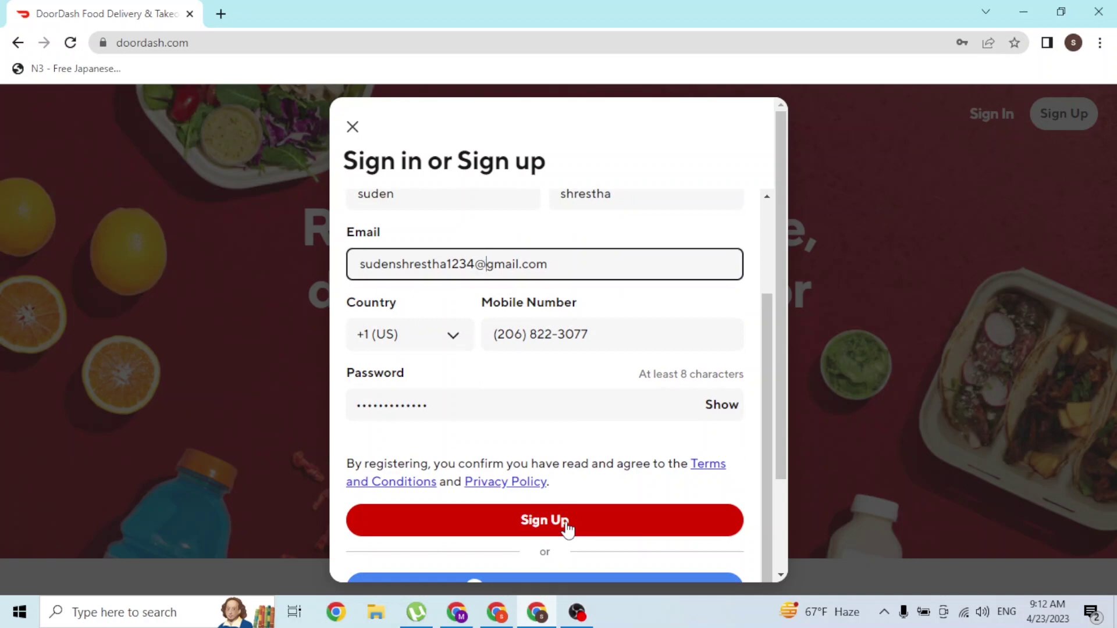